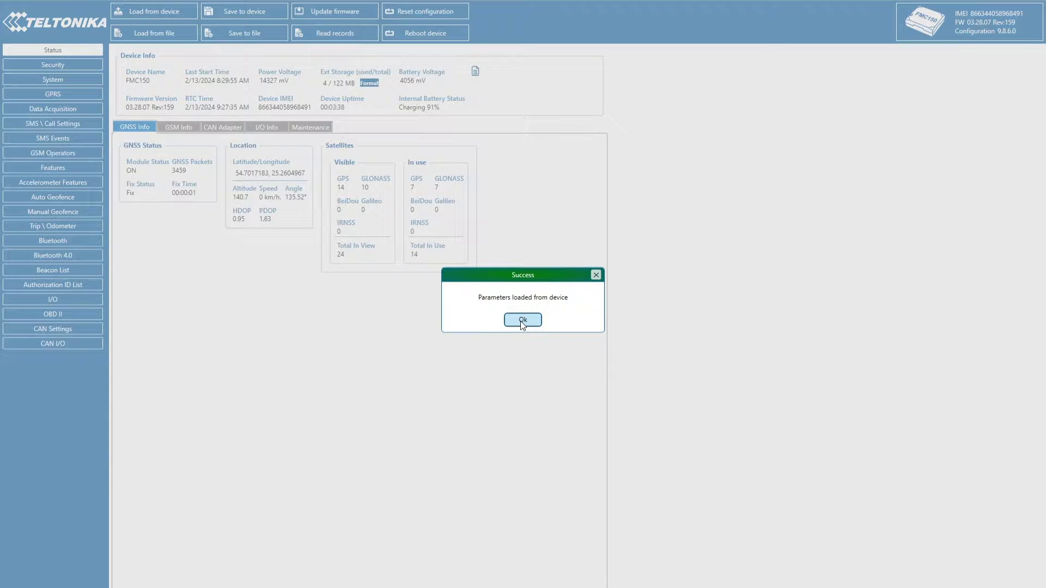
Dismiss the parameters-loaded notice and check the CAN adapter status: version 23-11-09, 'No OEM File Found'.
left_click(522, 322)
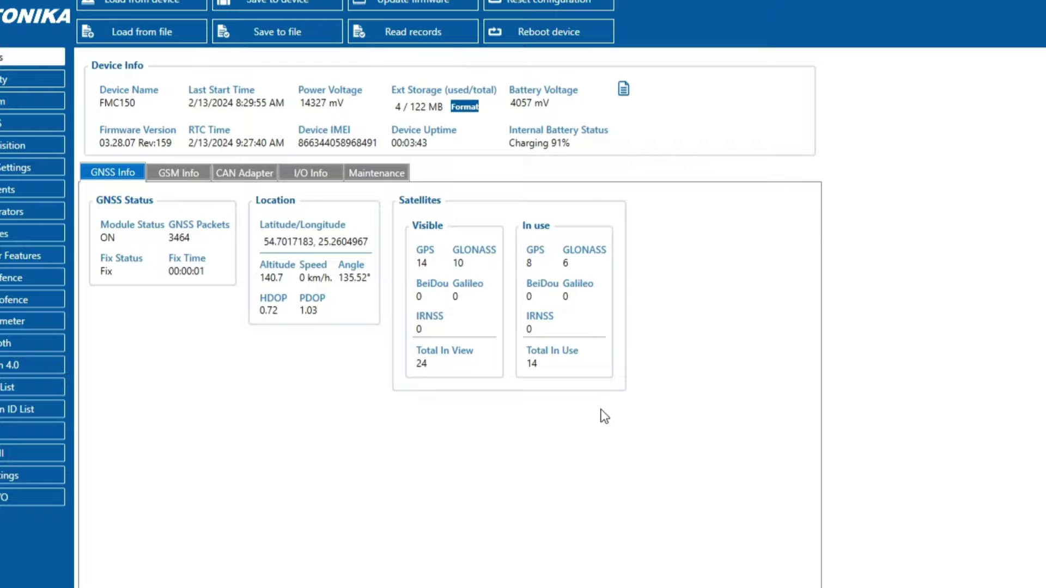
left_click(185, 175)
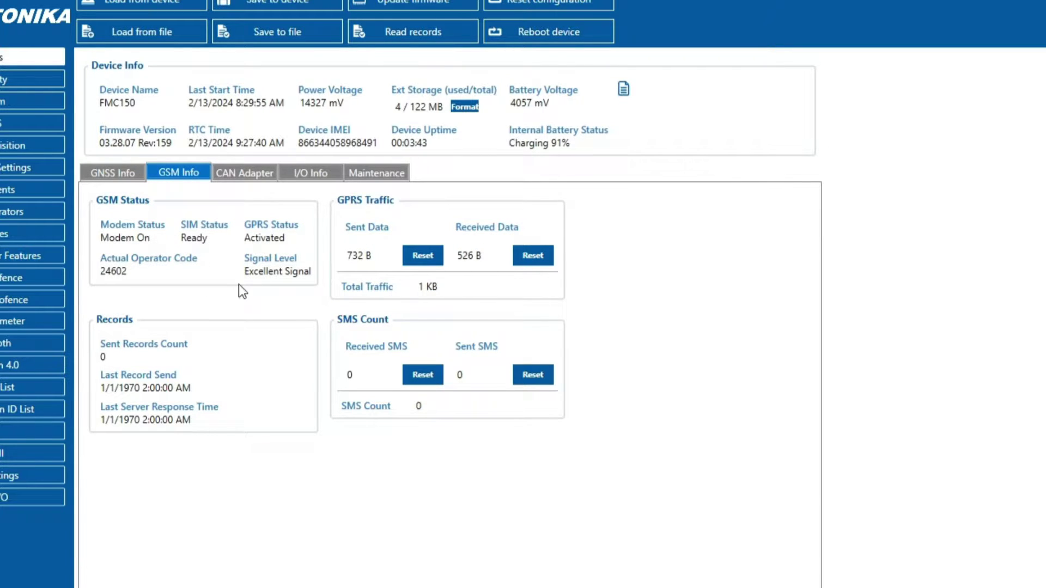
left_click(240, 173)
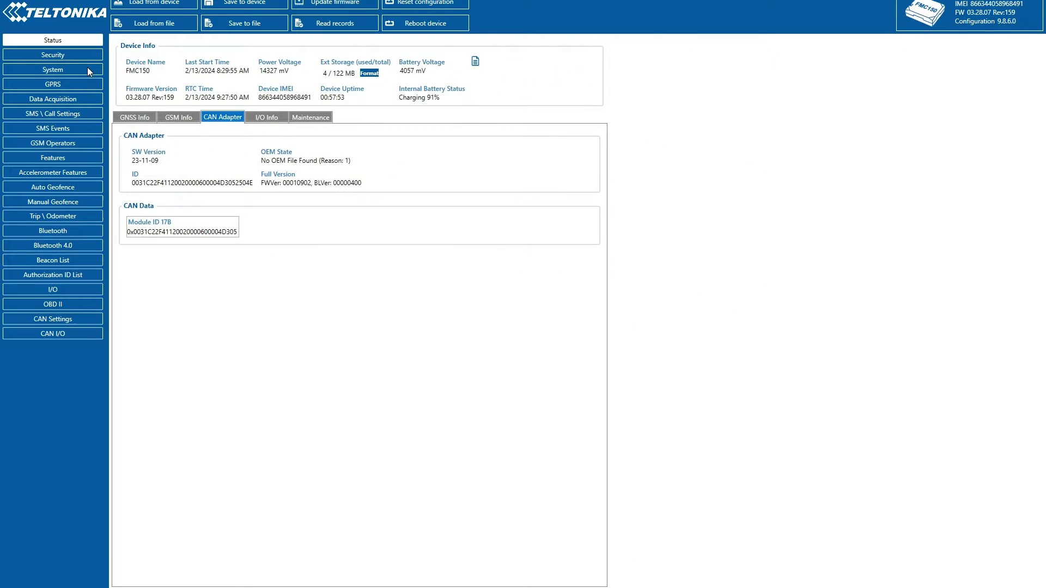
Change the System data protocol from Codec 8 to Codec 8 Extended.
left_click(87, 67)
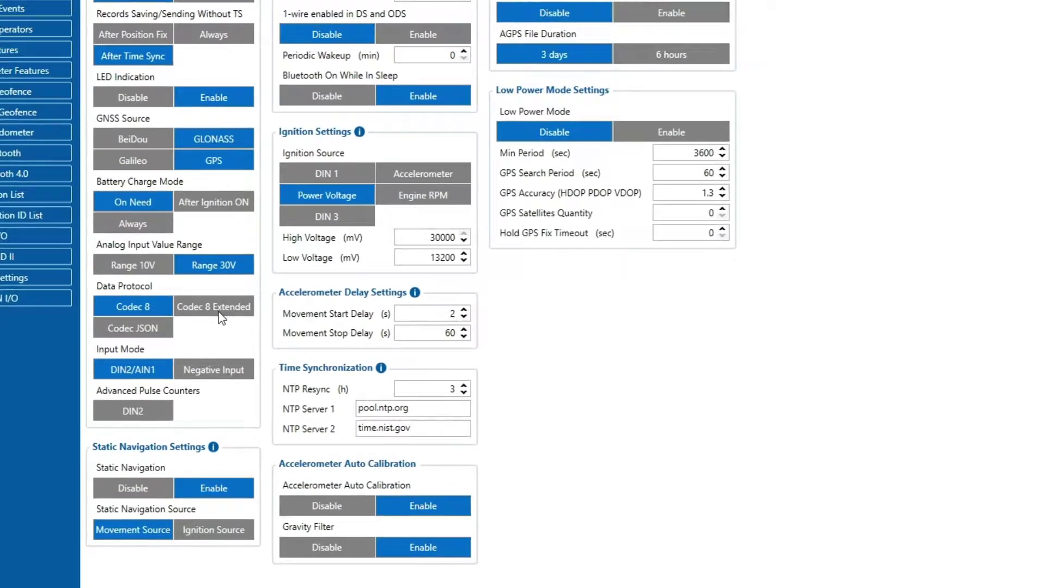
left_click(220, 317)
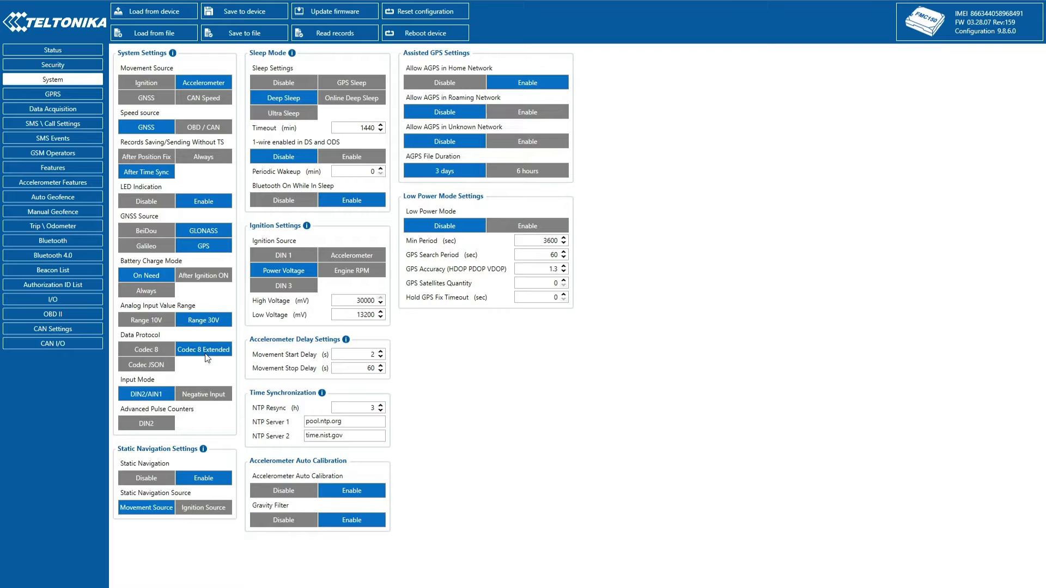
Set the GPRS APN to 'banga' and the server to the flespi gateway domain, port 23233.
left_click(53, 94)
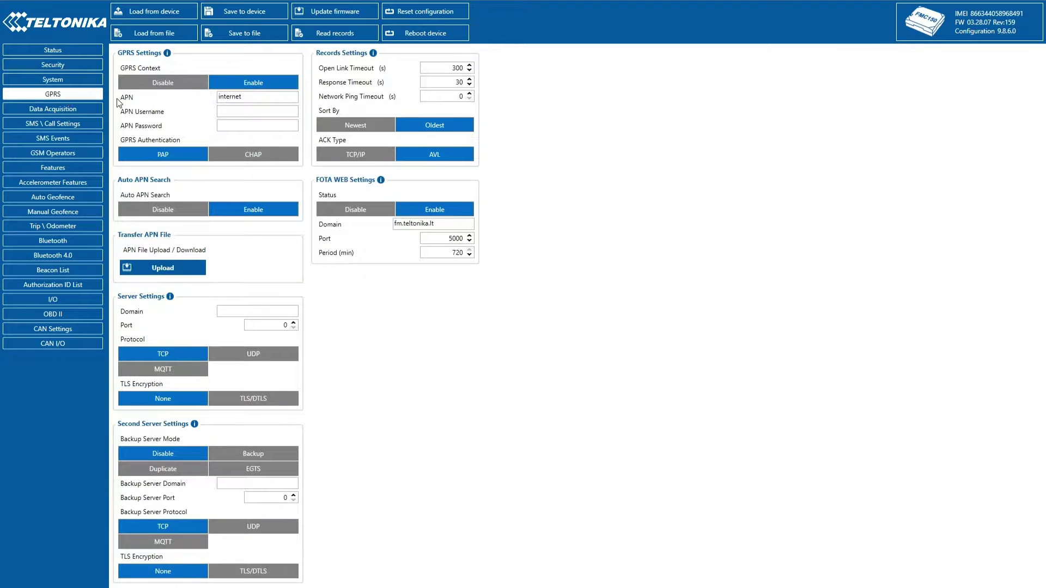
double_click(262, 99)
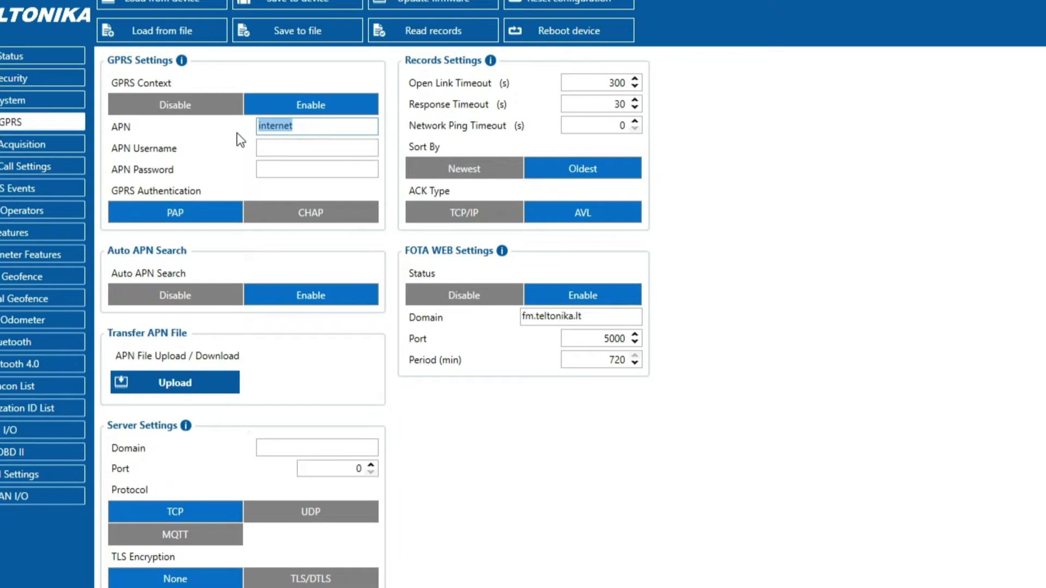
type("banga")
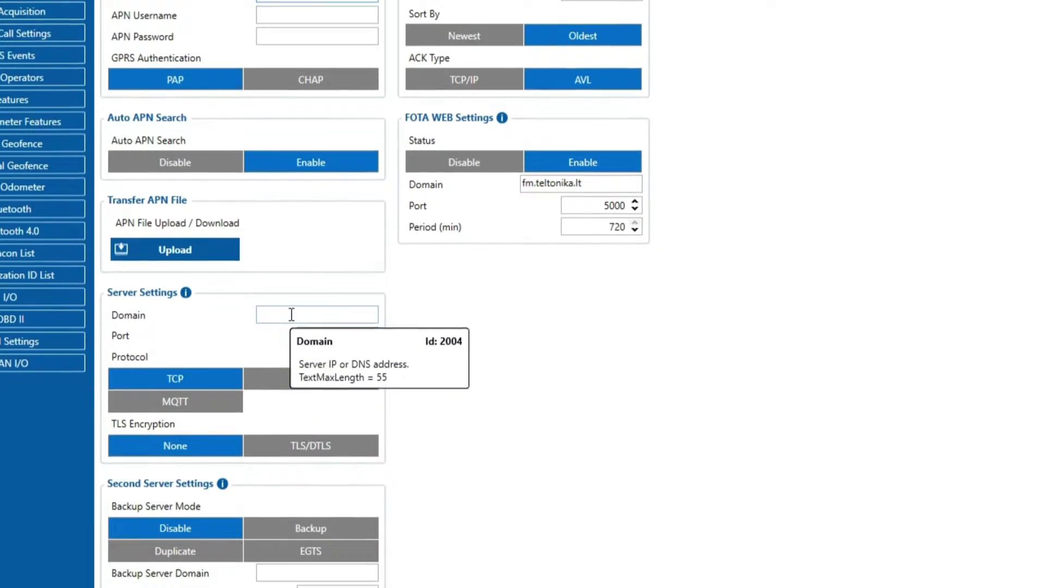
left_click(292, 315)
type("ch1")
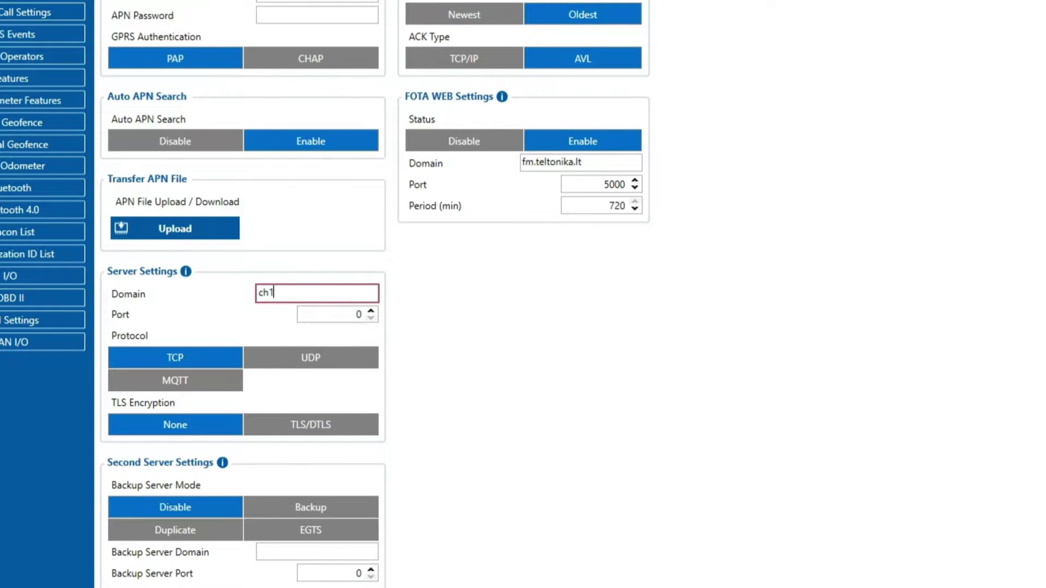
type("167798.flespi.g")
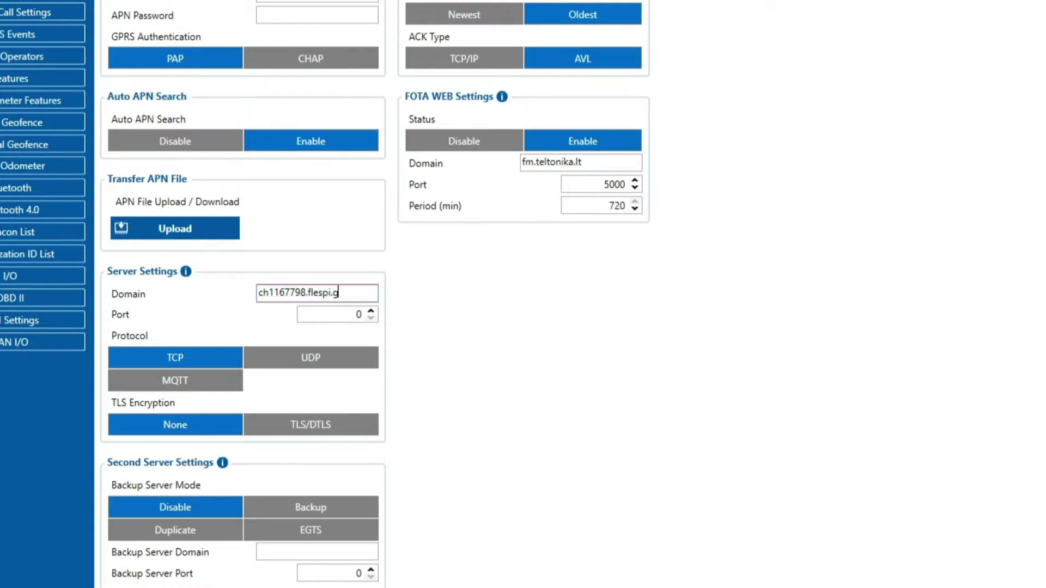
type("w")
key("Tab")
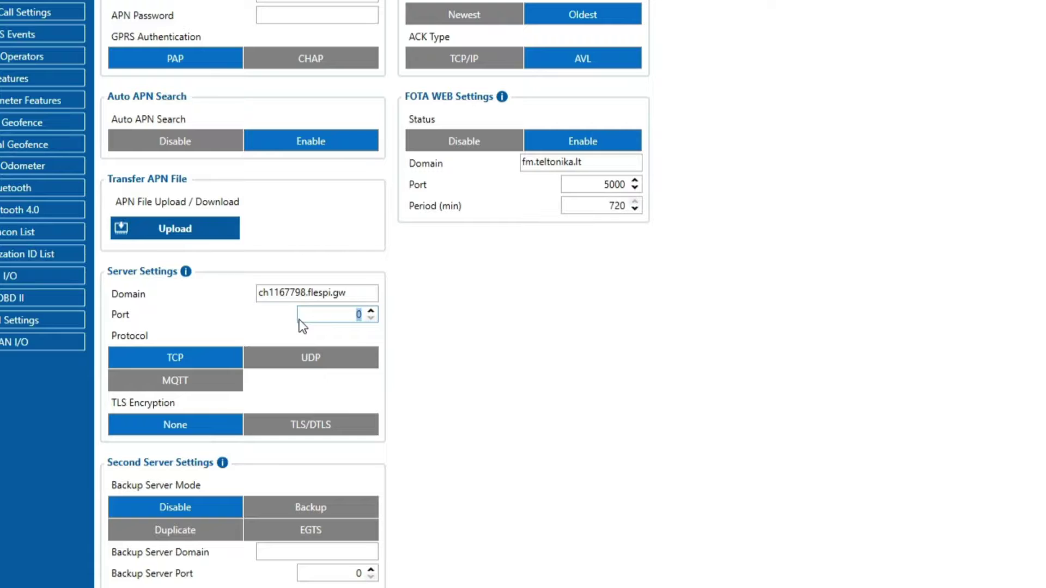
type("23233")
left_click(564, 357)
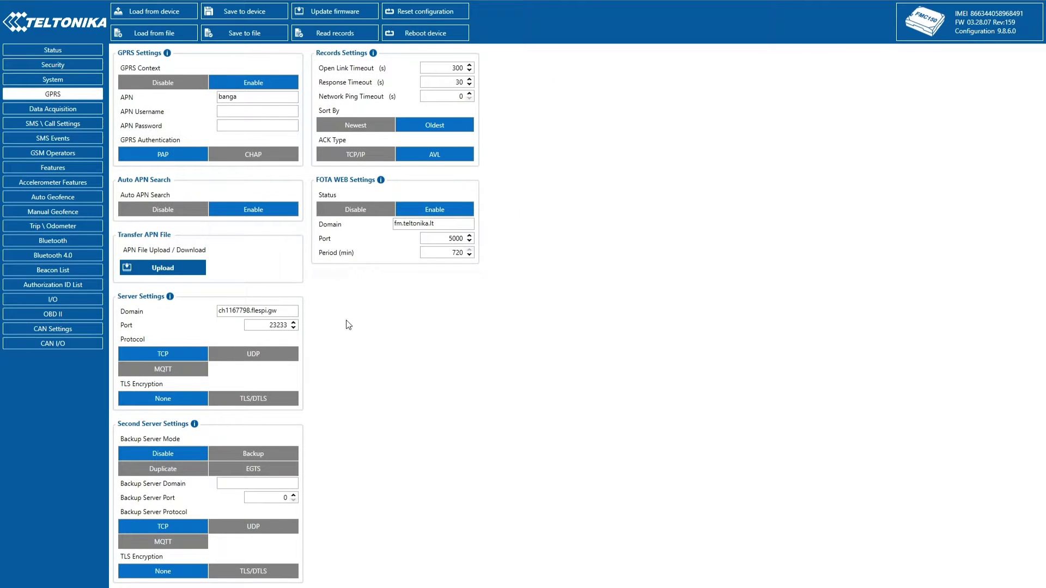
Save the edited configuration to the device from the Data Acquisition CAN Settings page.
left_click(81, 108)
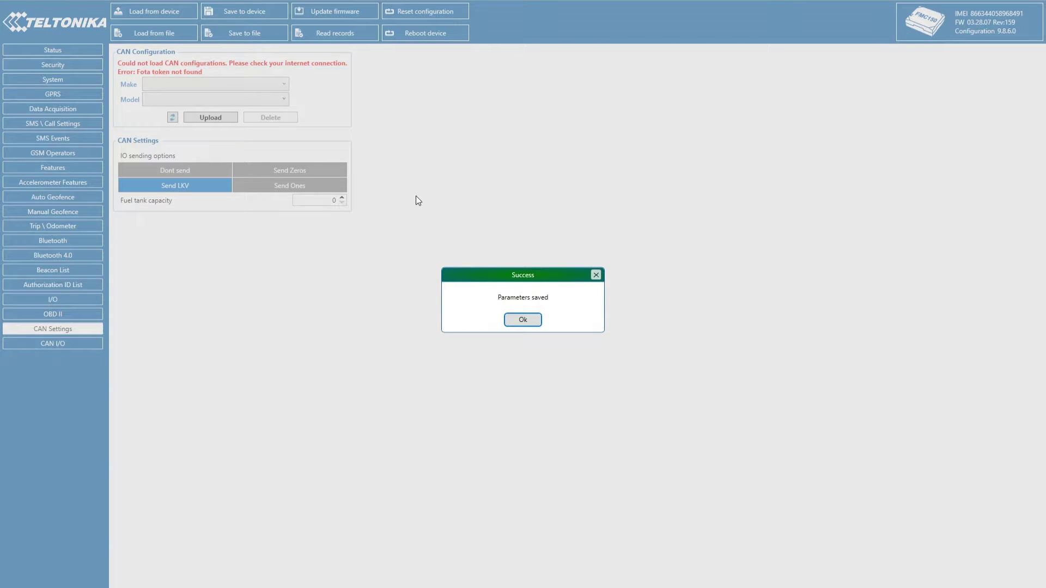
left_click(525, 319)
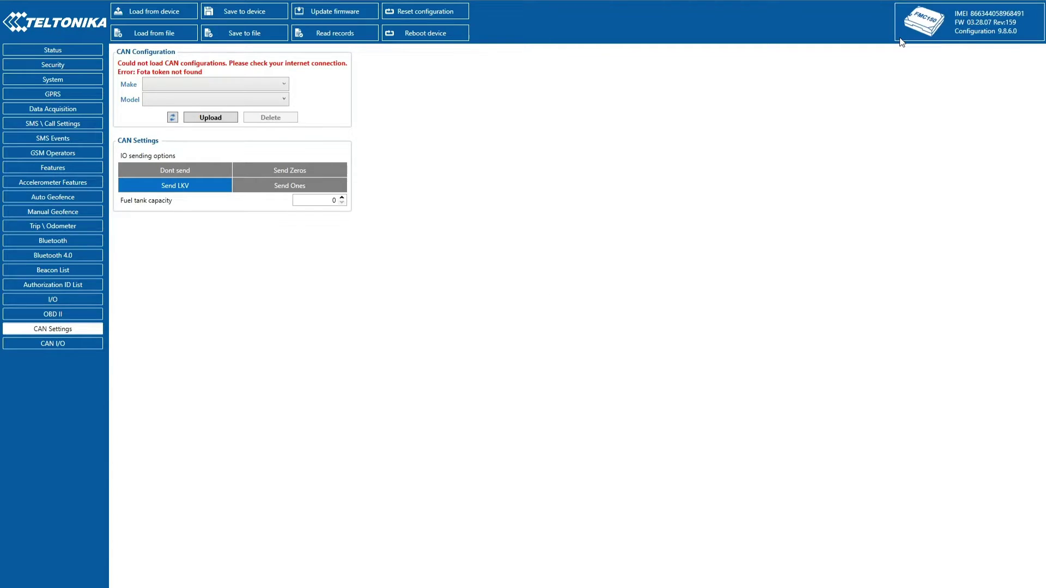
Disconnect from the device and open the FOTA WEB API tokens manager.
left_click(528, 579)
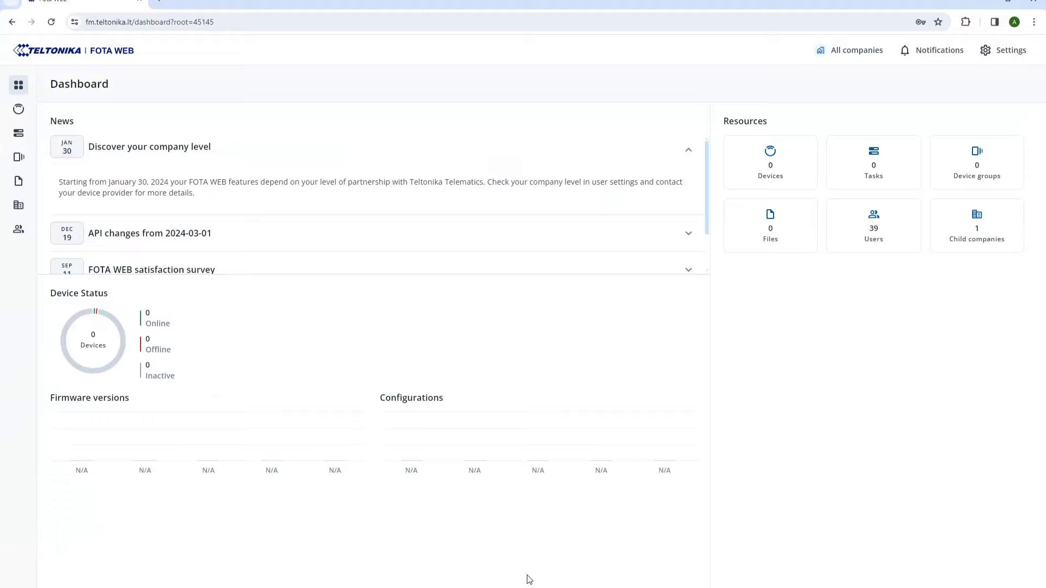
left_click(1001, 51)
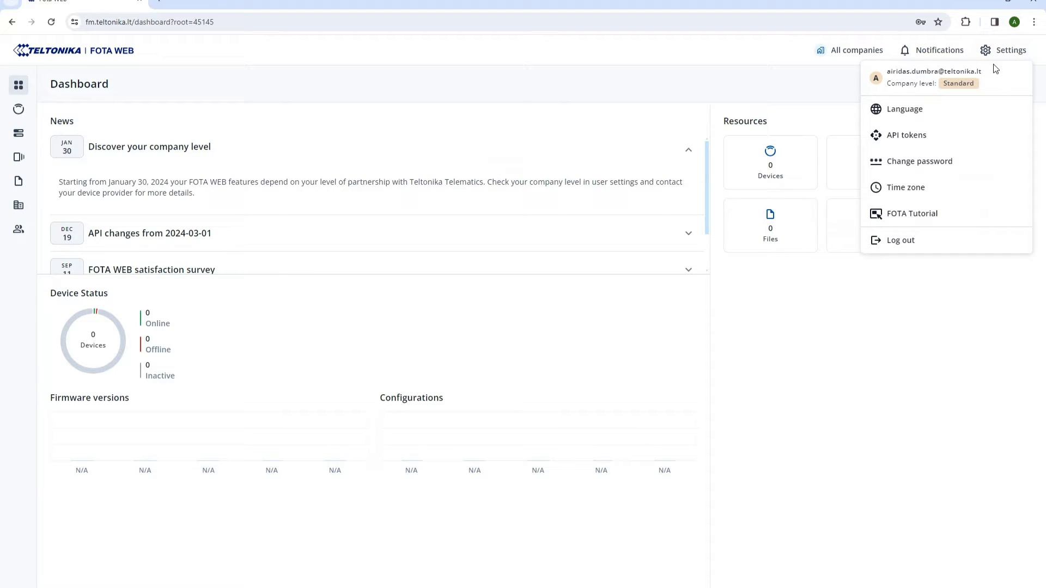
left_click(965, 136)
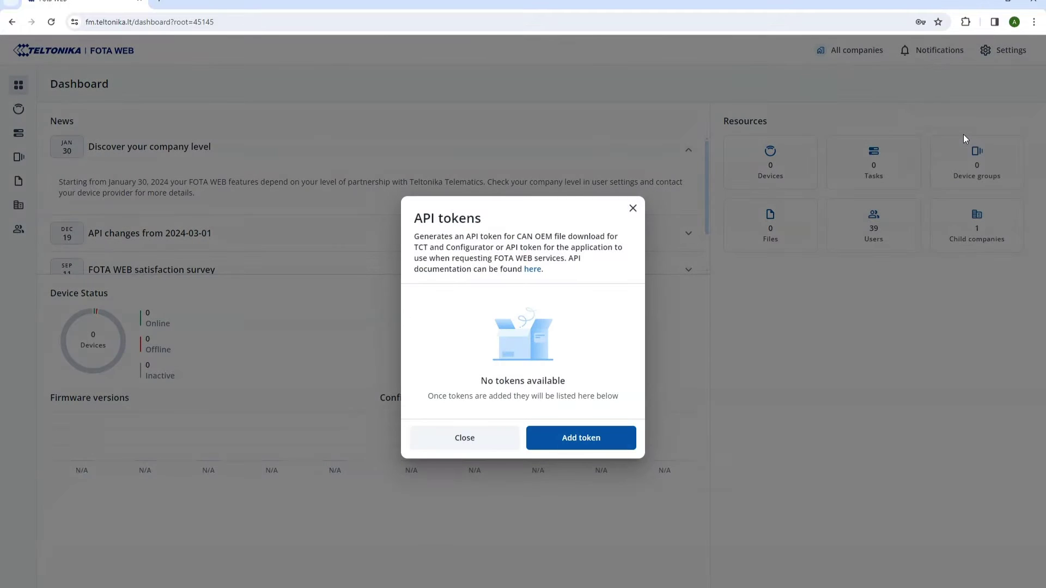
Generate a TCT-type API token named 'FMC150' and copy it.
left_click(606, 440)
left_click(555, 342)
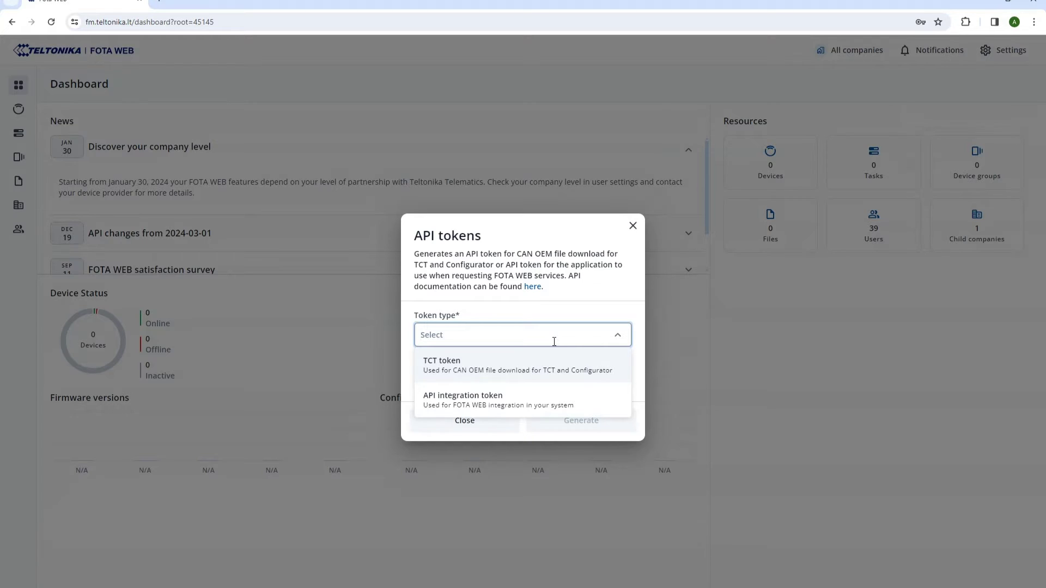
left_click(540, 373)
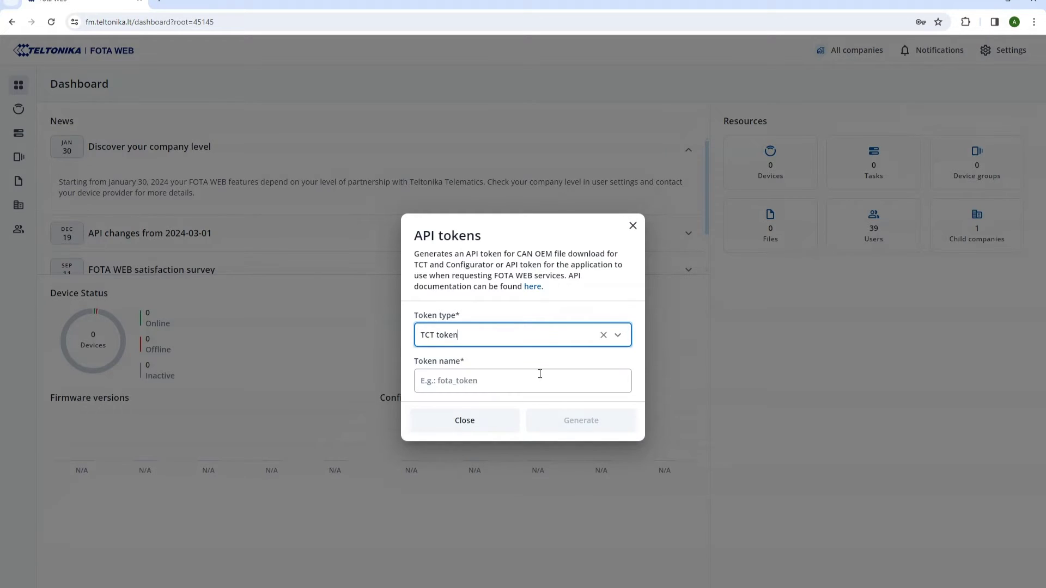
left_click(538, 375)
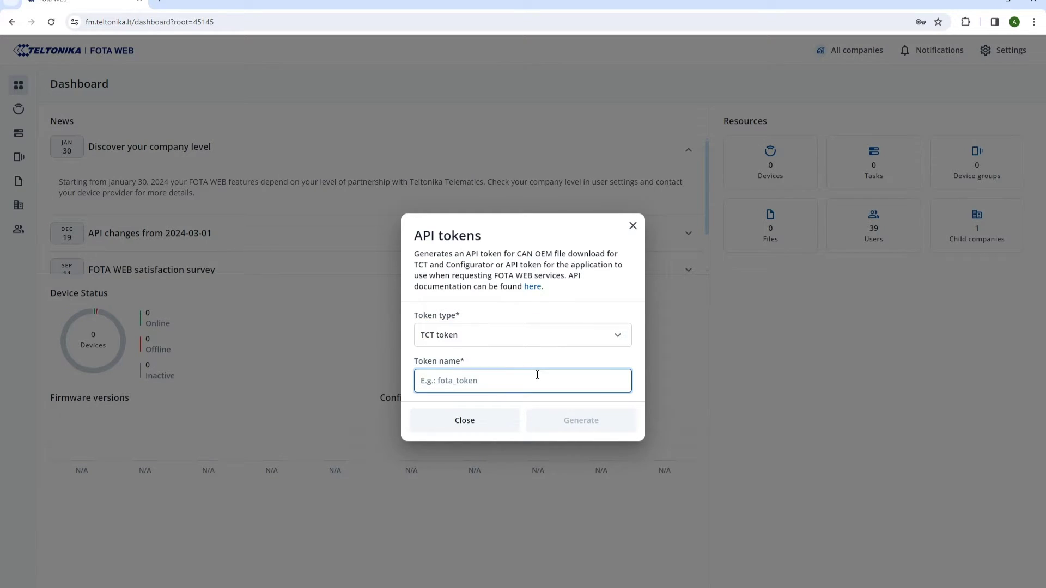
type("FMC150")
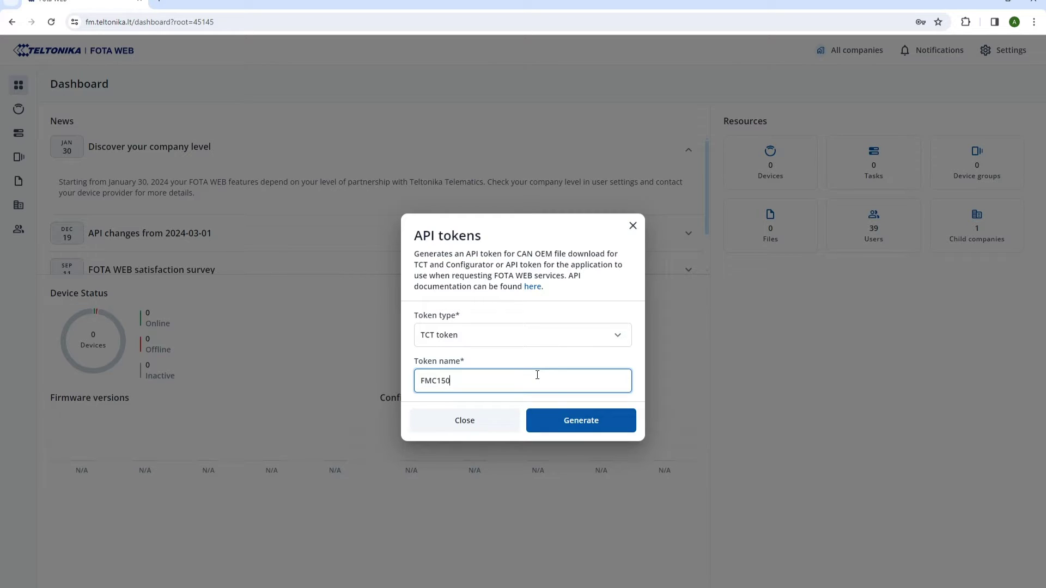
left_click(560, 420)
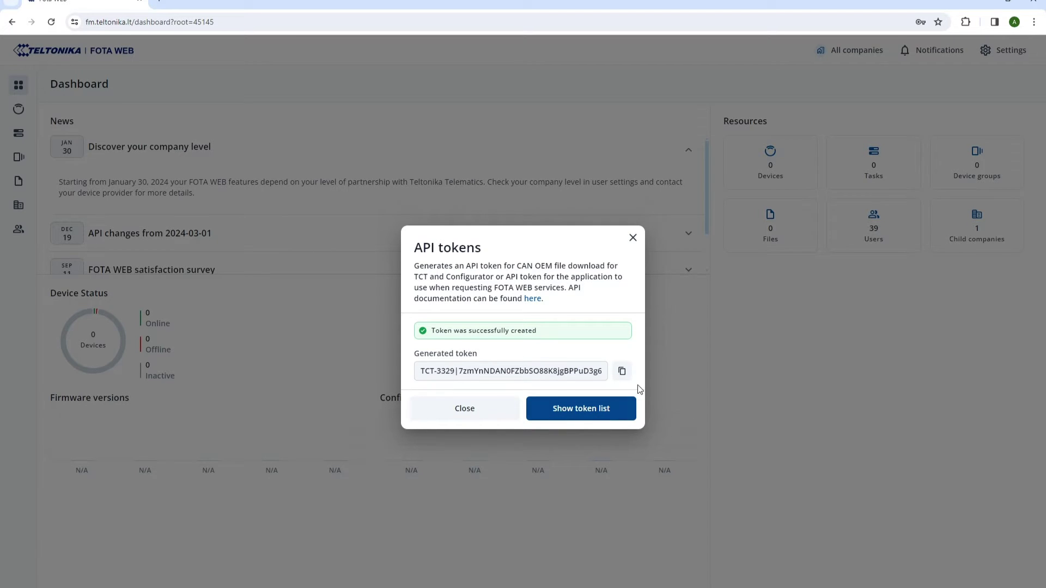
left_click(623, 373)
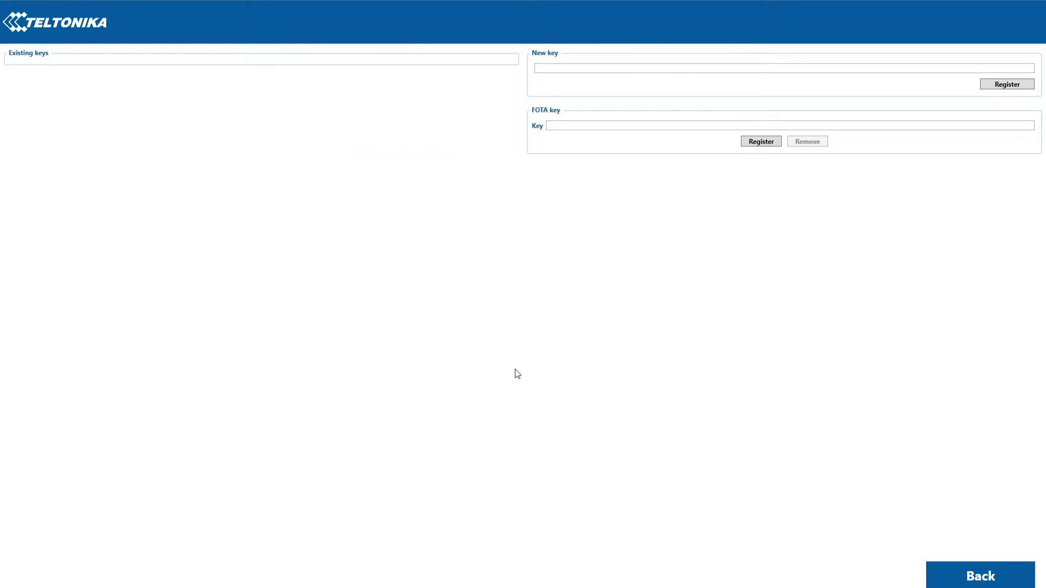
Paste the copied TCT token into the FOTA key field and register it as valid.
key("ctrl+alt+l")
left_click(562, 125)
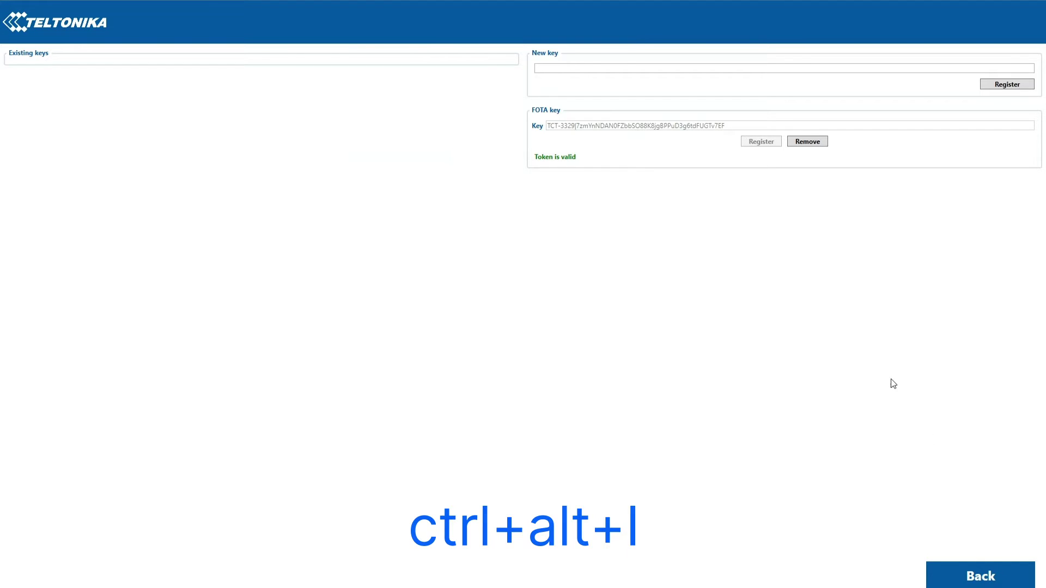
Reopen the connected FMC150's configuration and go to its CAN Settings page.
left_click(973, 573)
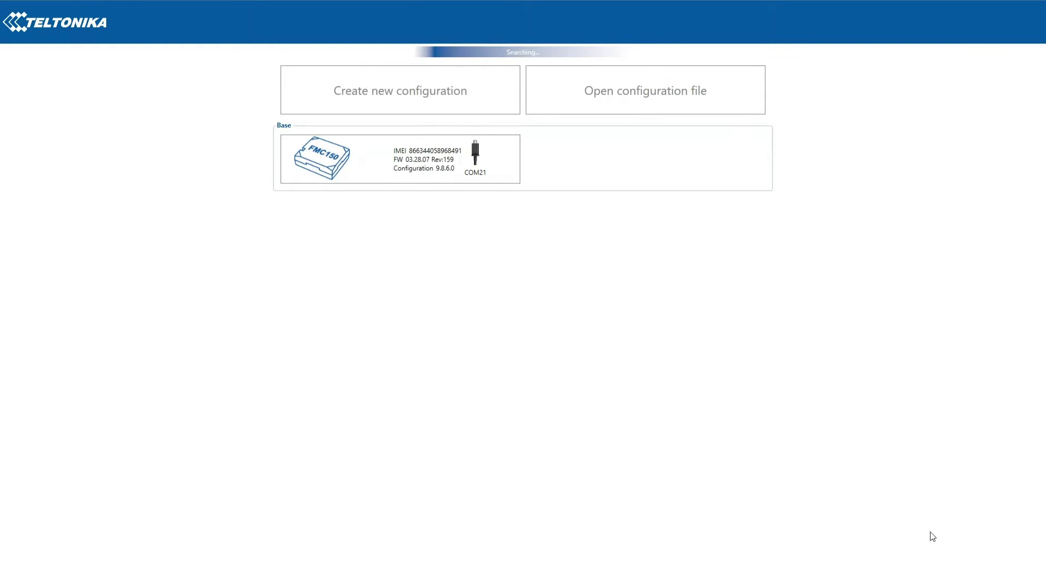
left_click(422, 183)
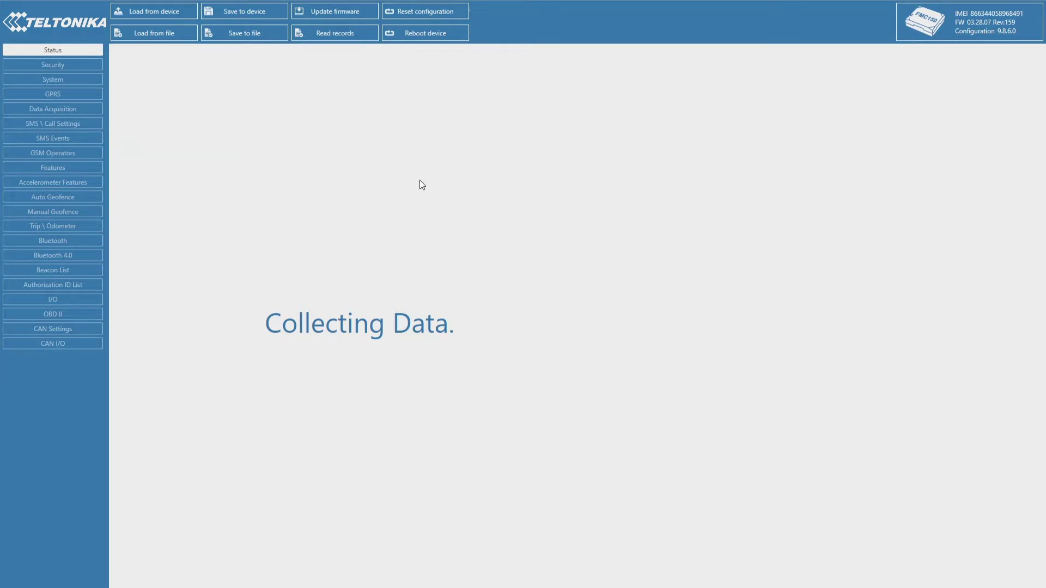
left_click(520, 319)
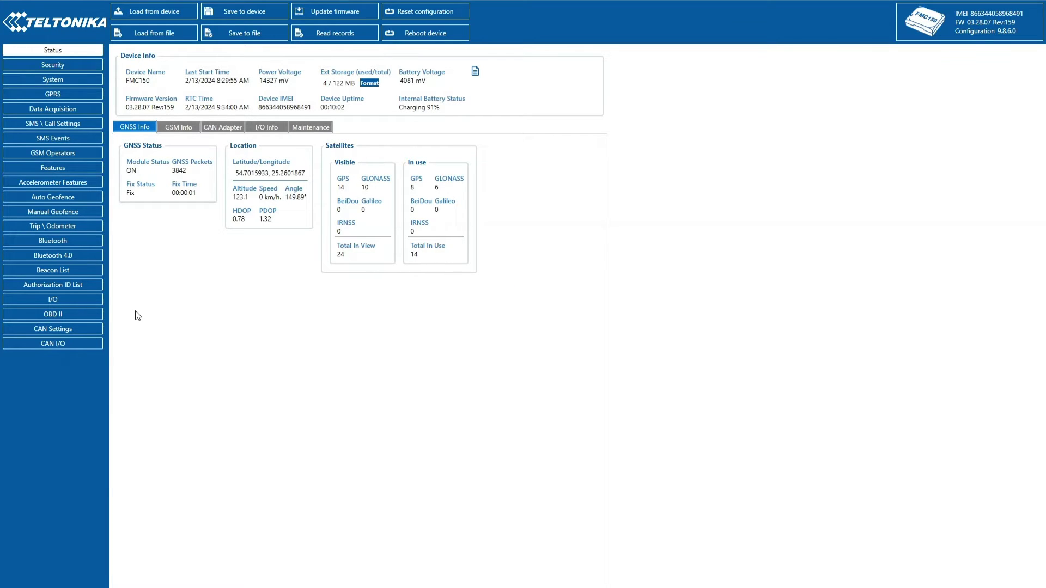
left_click(97, 331)
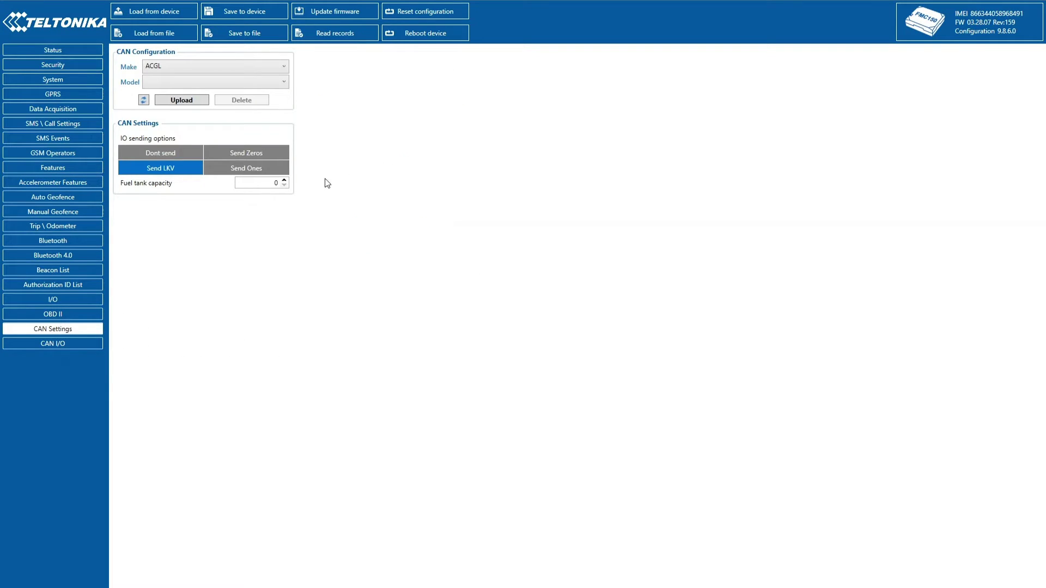
Upload the CAN file for lexus NX mk1 (AYZ15), 2014–2017.
left_click(284, 66)
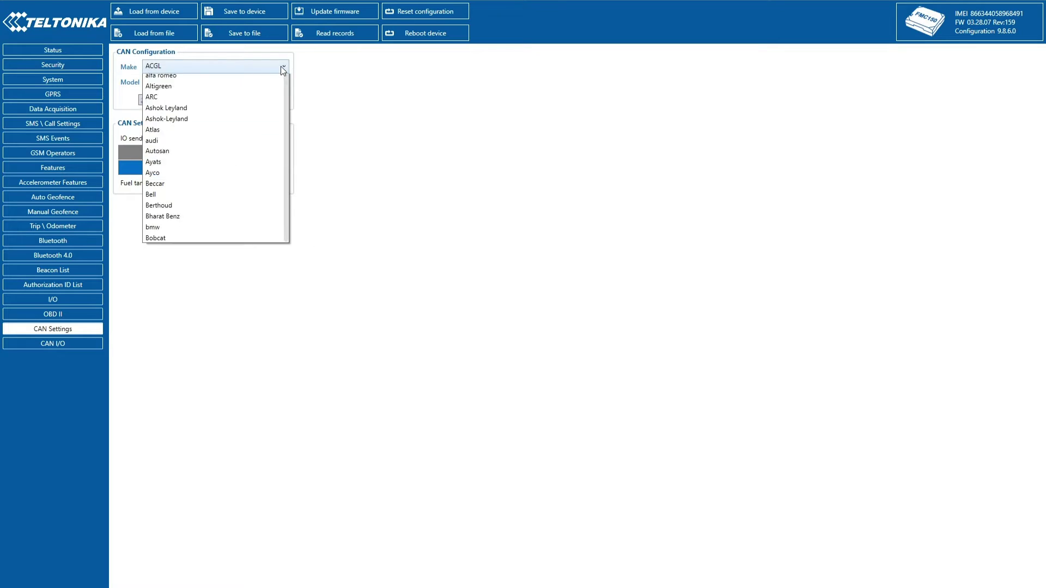
left_click_drag(287, 81, 285, 198)
left_click(262, 199)
left_click(281, 81)
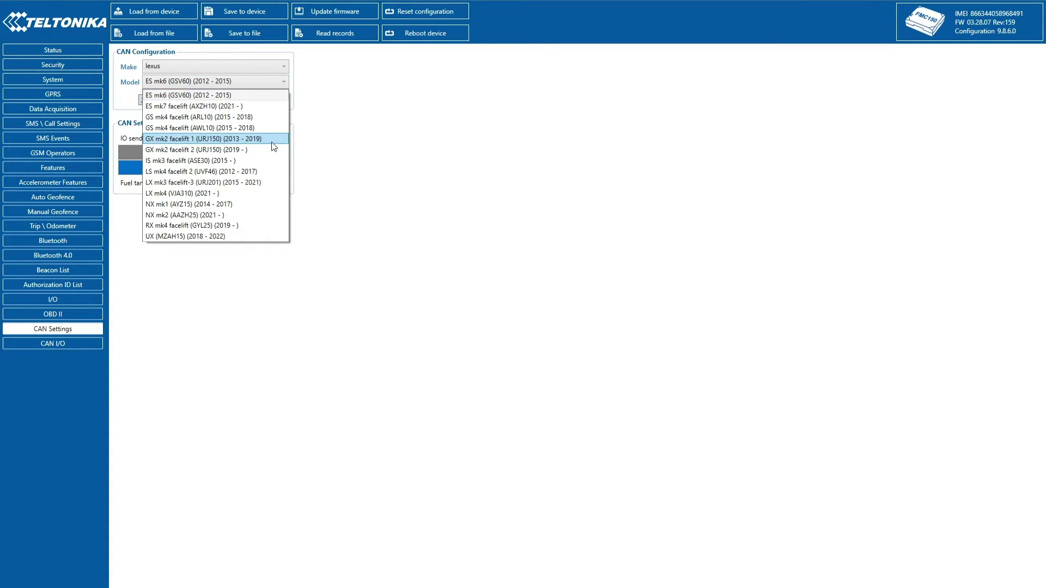
left_click(215, 215)
left_click(197, 101)
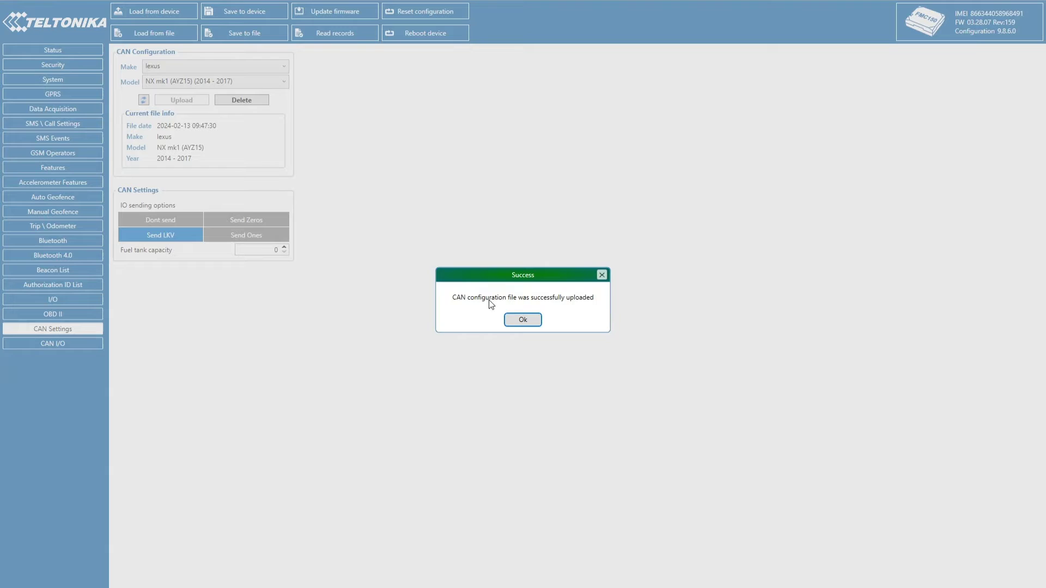
key("Return")
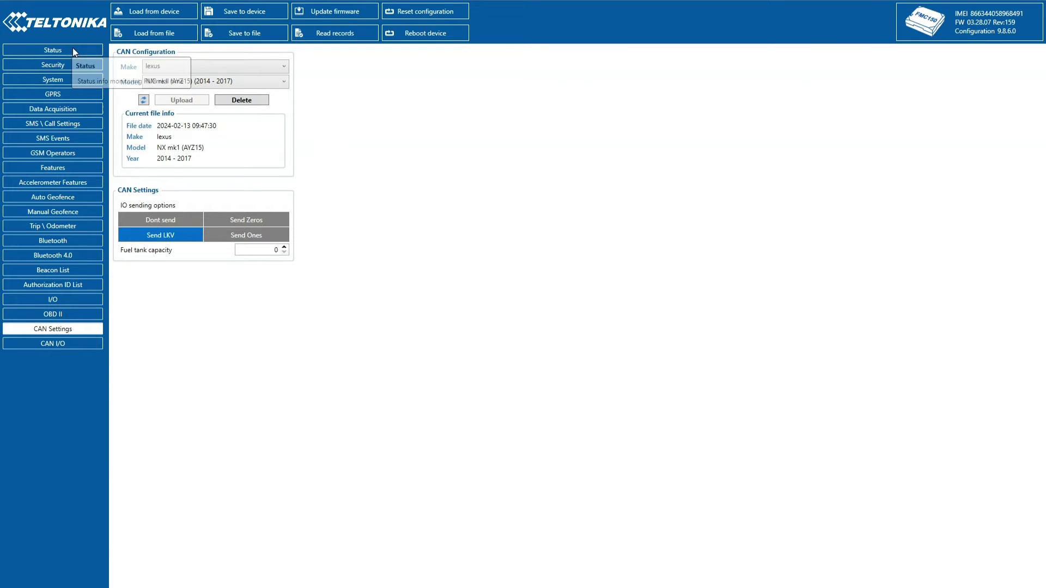
Check the CAN Adapter status now shows 'OEM File Loaded' with live data like 67% fuel.
left_click(73, 49)
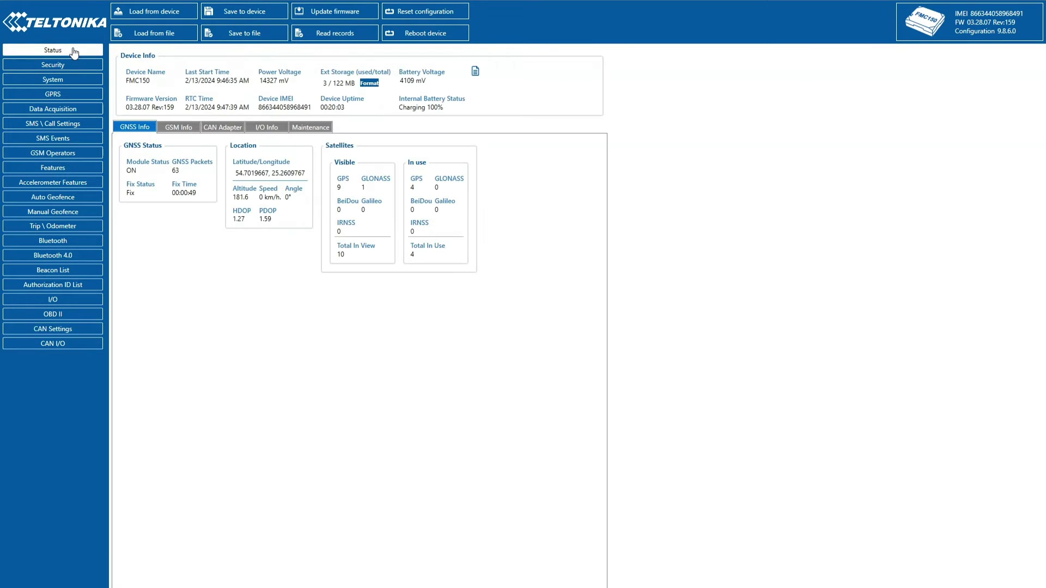
left_click(222, 136)
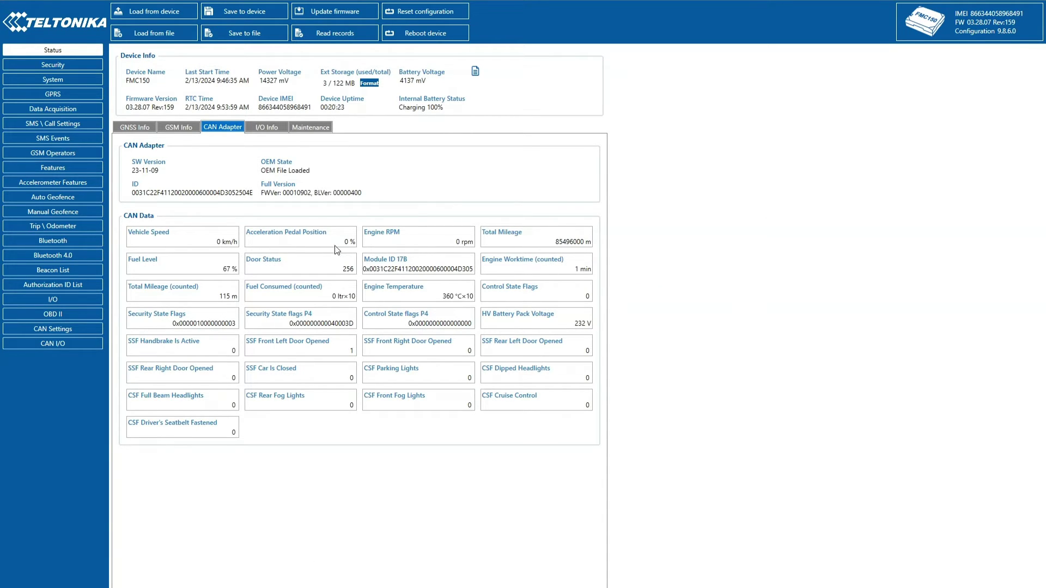
Give Vehicle Speed, Pedal Position, RPM, Fuel Level, Mileage, Door Status, counted values and Engine Temperature Low priority.
left_click(80, 342)
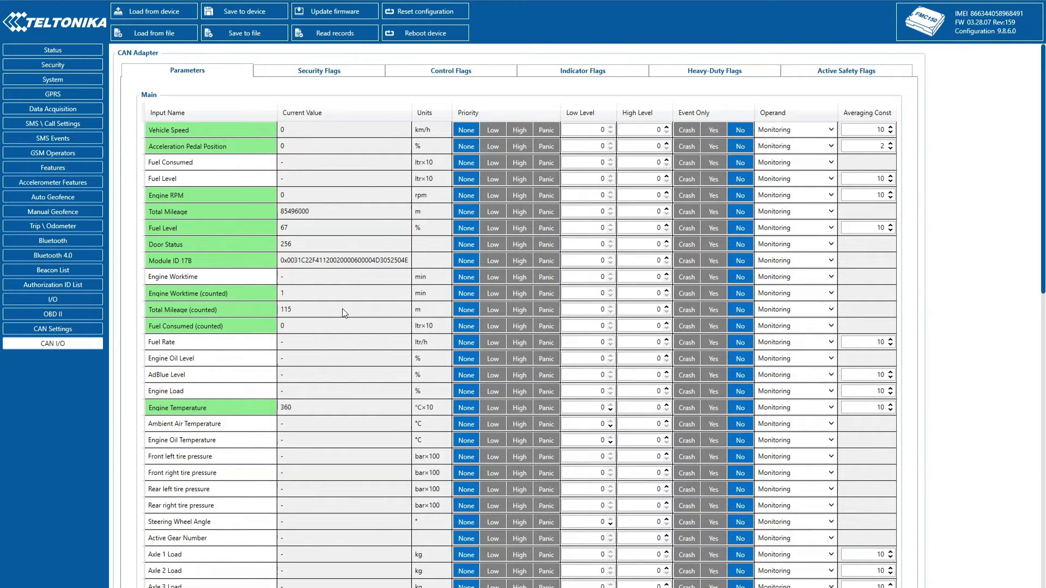
left_click(499, 131)
left_click(498, 146)
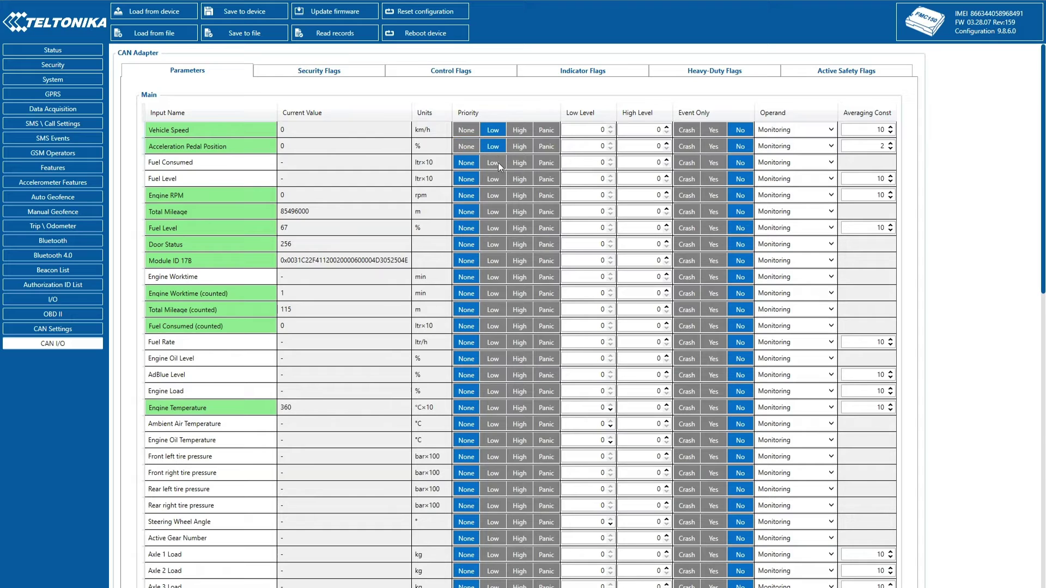
left_click(495, 198)
left_click(495, 227)
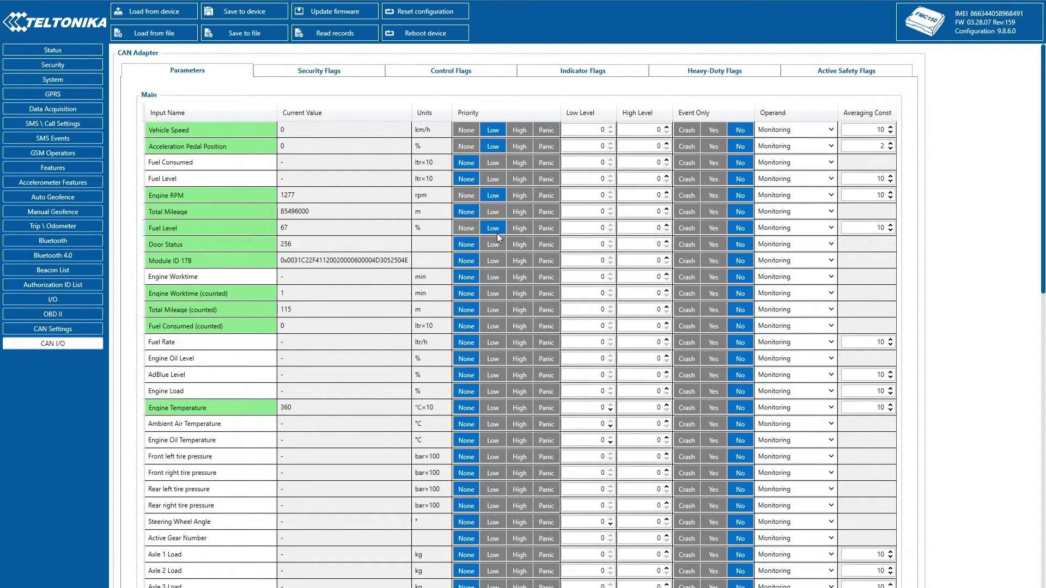
left_click(497, 240)
left_click(497, 214)
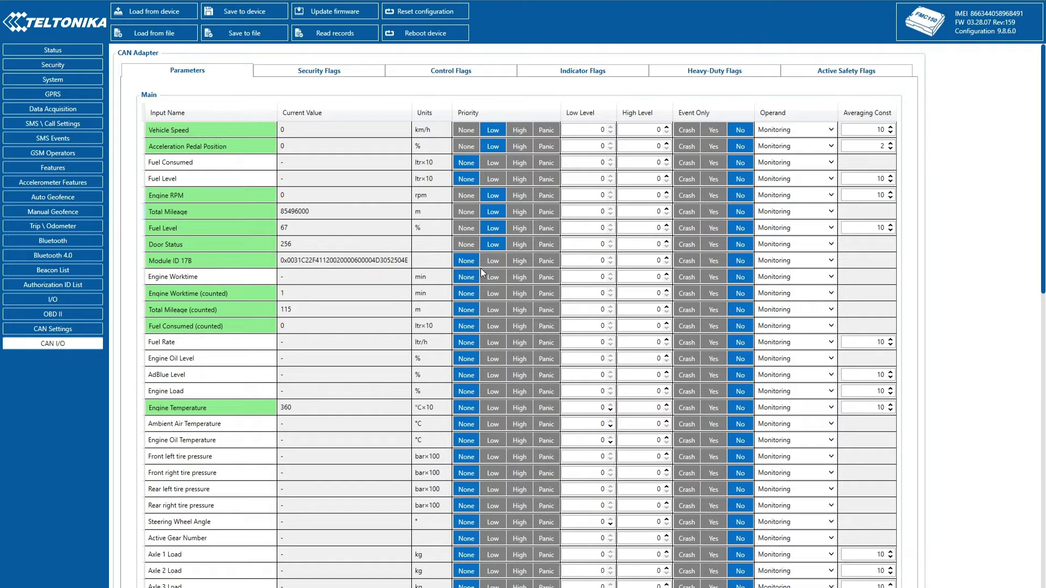
left_click(499, 297)
left_click(495, 311)
left_click(496, 327)
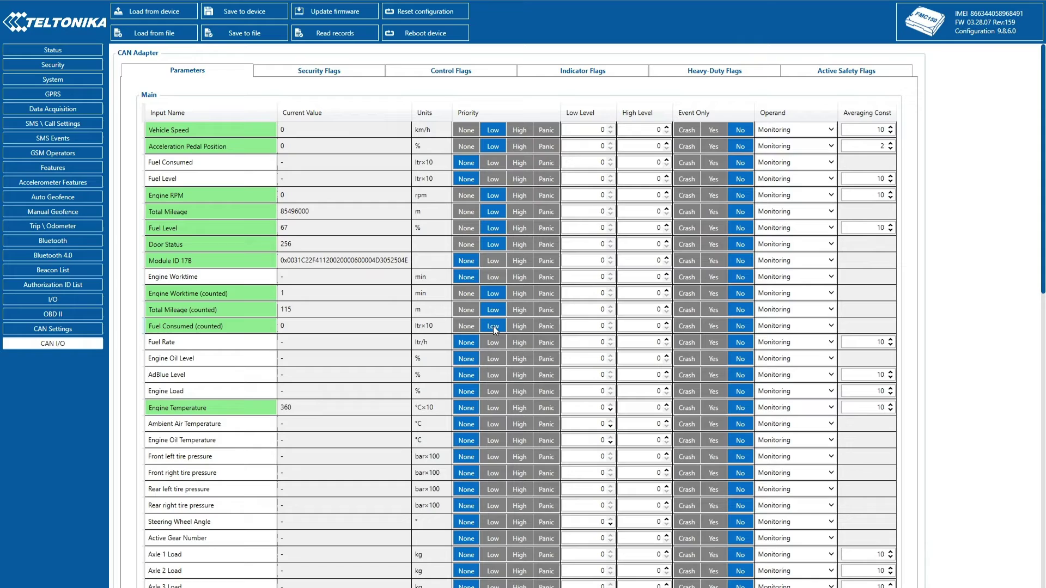
left_click(490, 407)
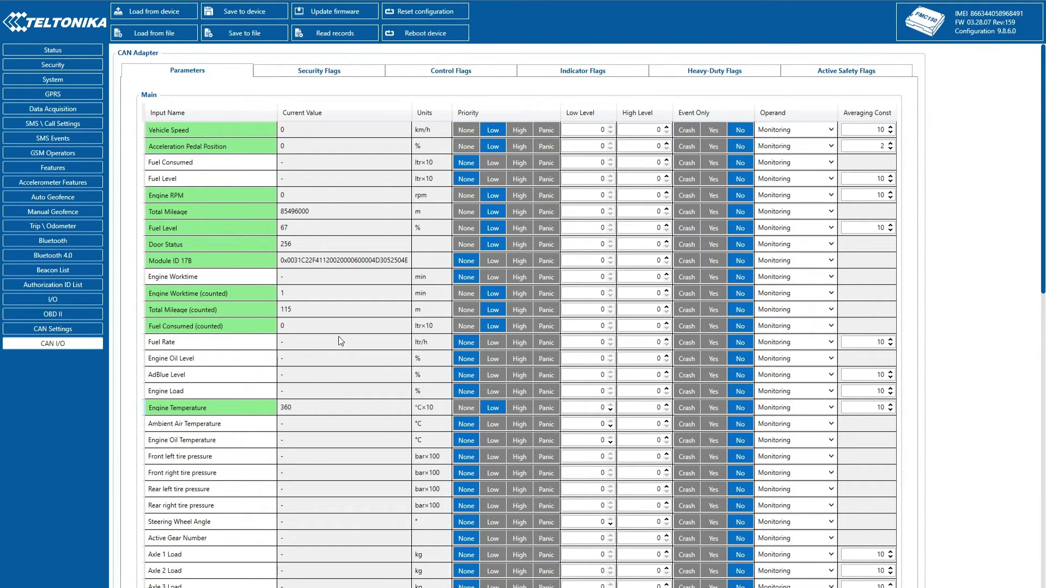
Write the CAN I/O priorities to the FMC150 and acknowledge 'Parameters saved'.
left_click(263, 14)
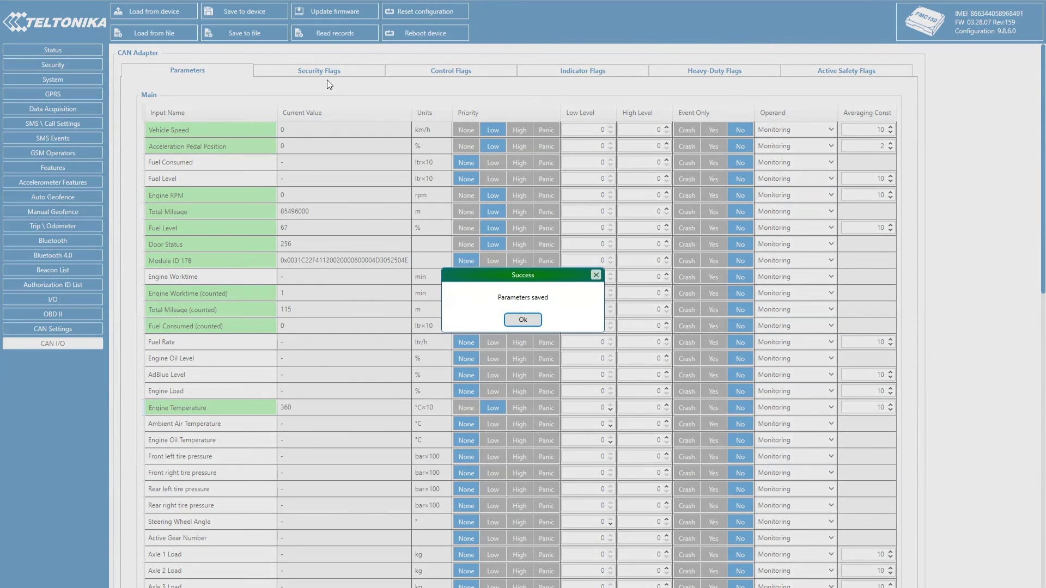
left_click(516, 323)
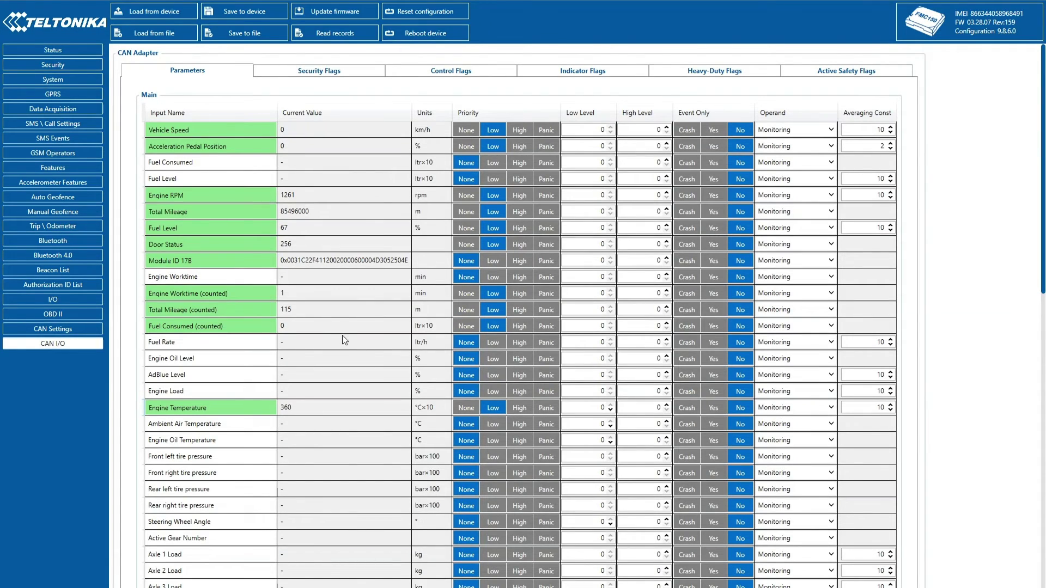